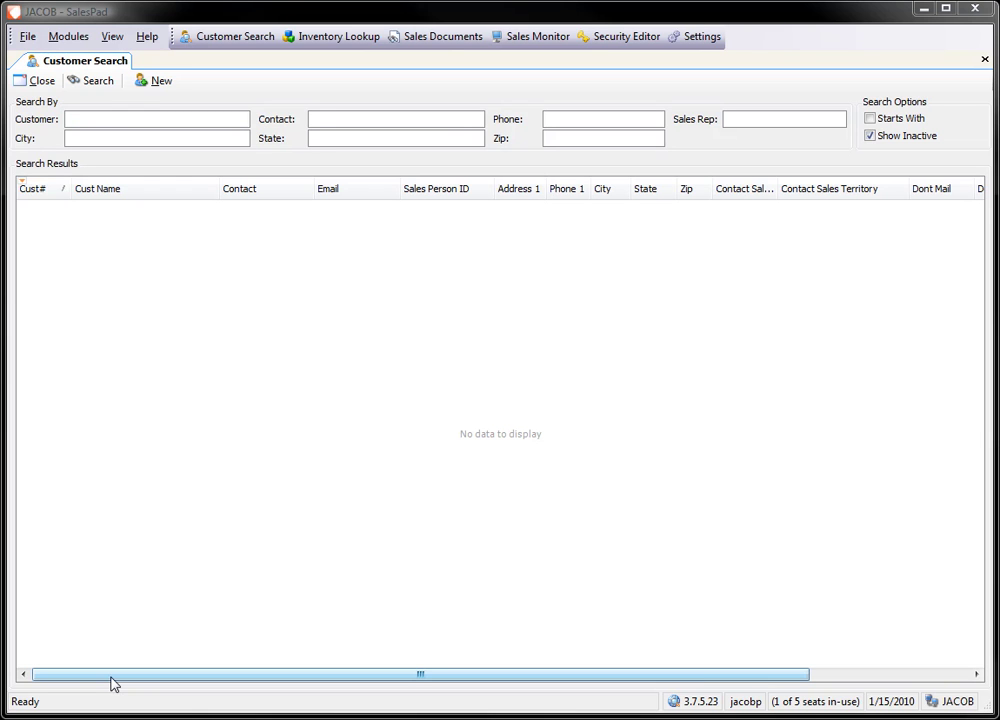
- Search customers for "aar", open the Aaron Fitz Electrical customer card, and dismiss its customer note
click(99, 120)
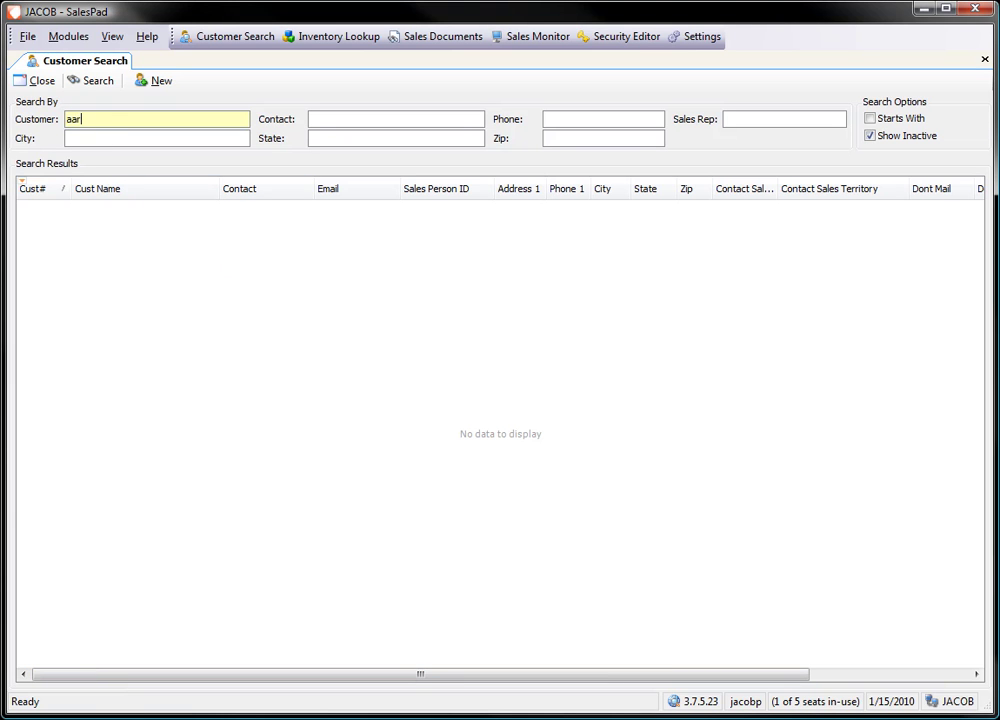
text(aar)
key(Return)
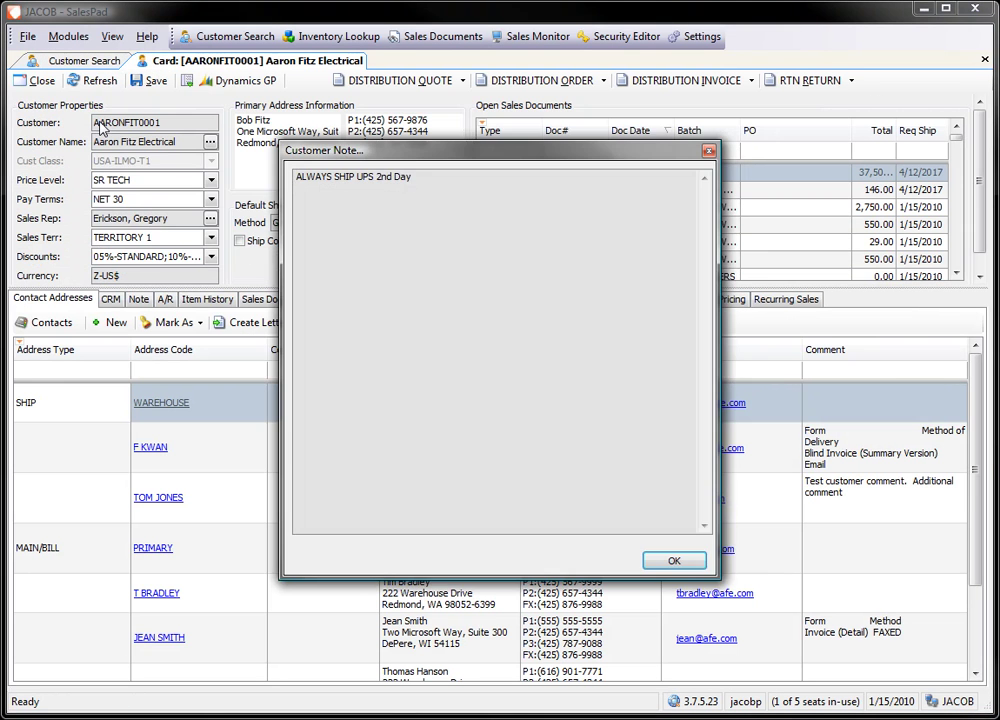
key(Return)
mouse_move(100, 108)
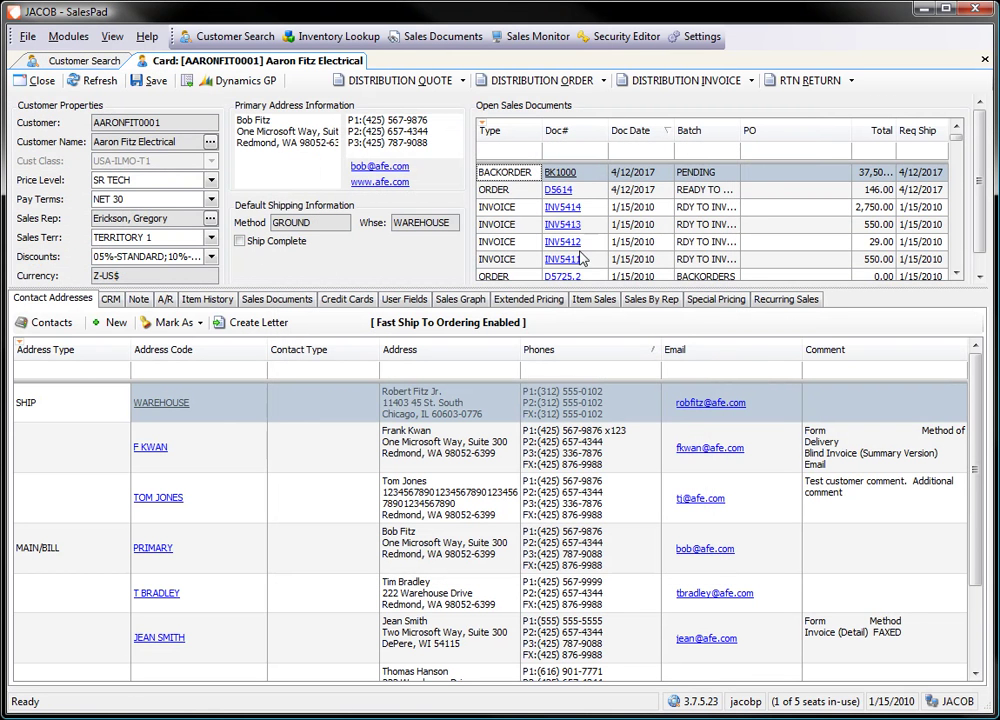
- Create a distribution order for Aaron Fitz Electrical with line items A100 and HD-120
click(553, 85)
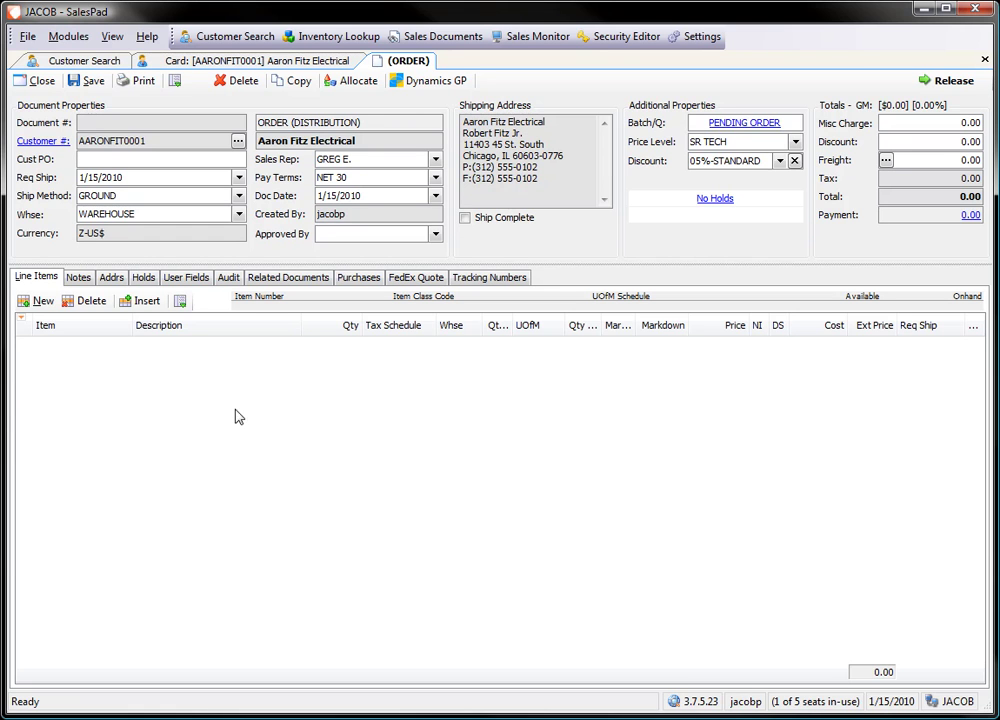
click(38, 300)
text(A100)
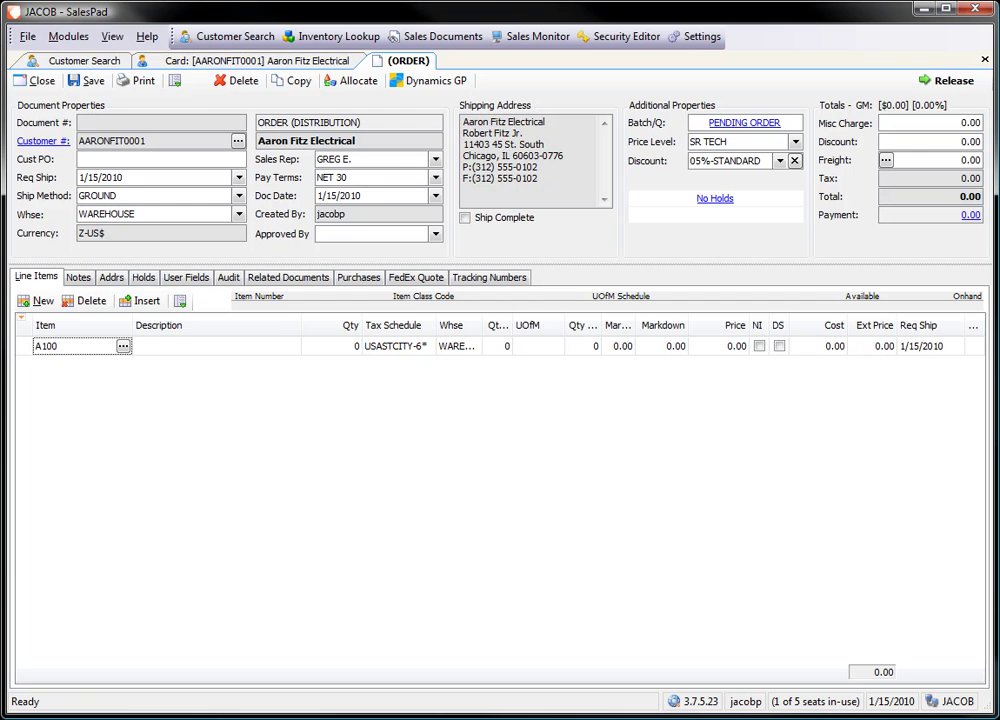
key(Return)
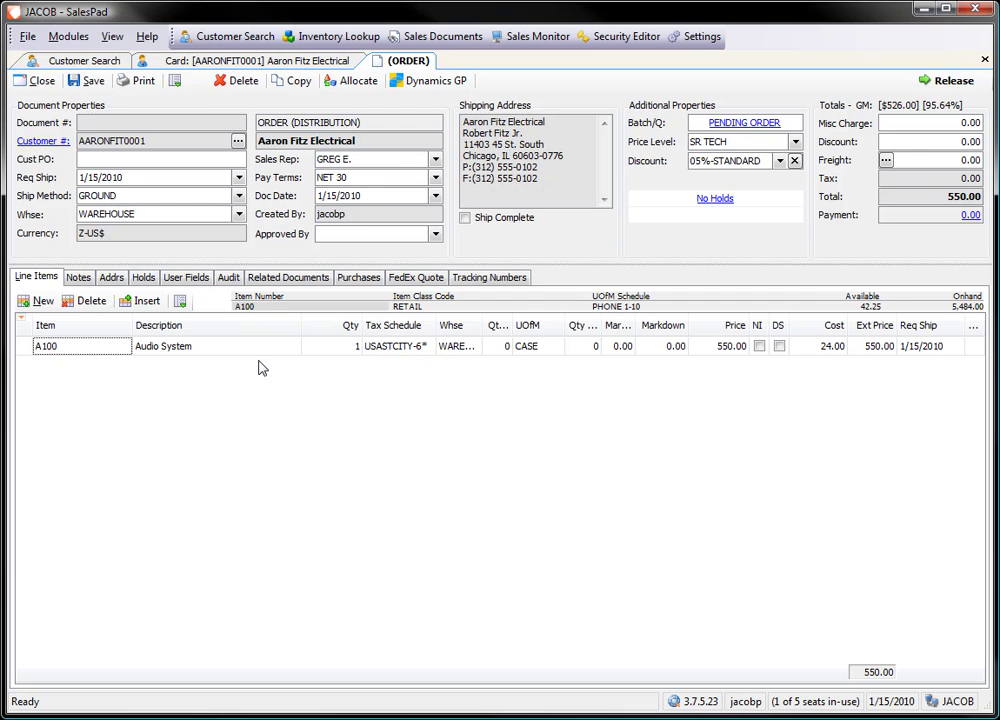
click(67, 395)
text(H)
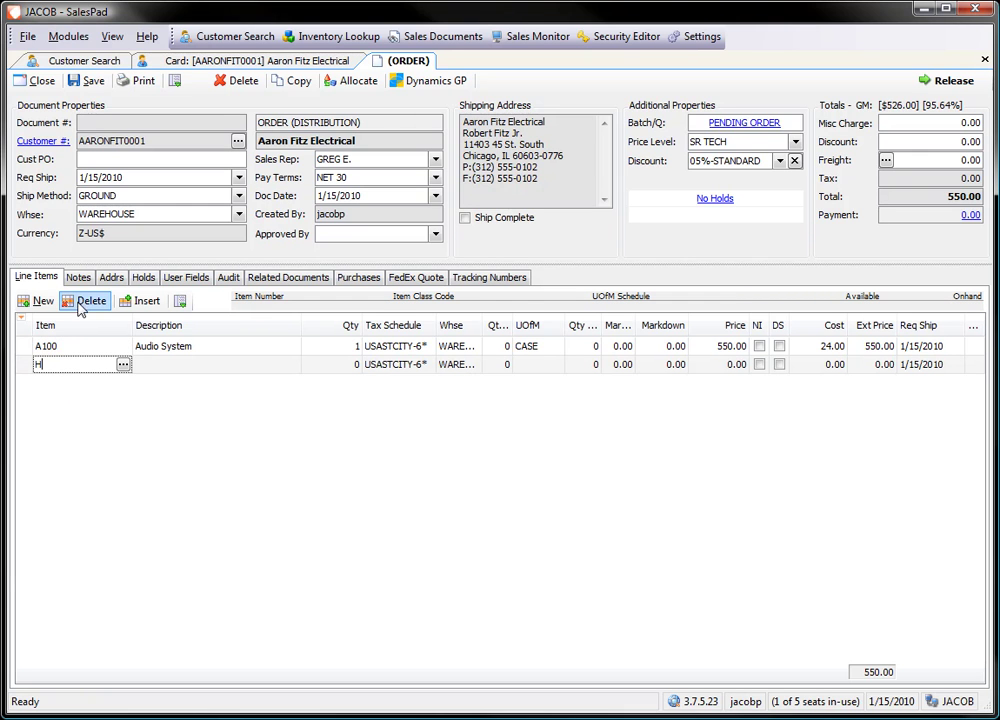
text(D-120)
key(Tab)
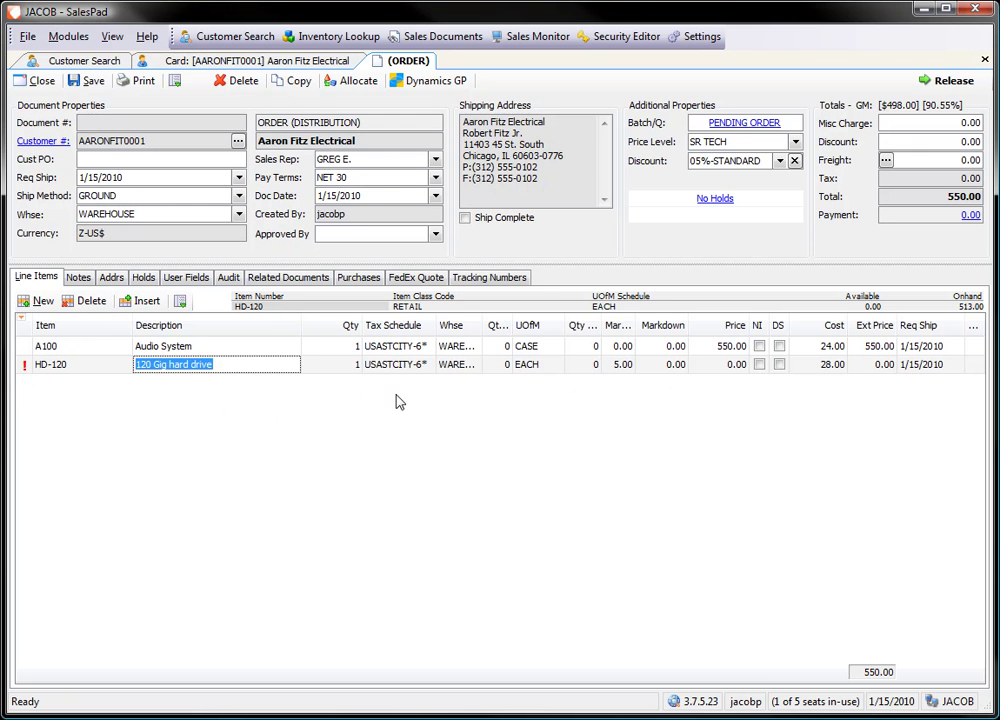
- Save the order and release it, accepting the proposed split of A100 and backordered HD-120 into separate documents
click(88, 82)
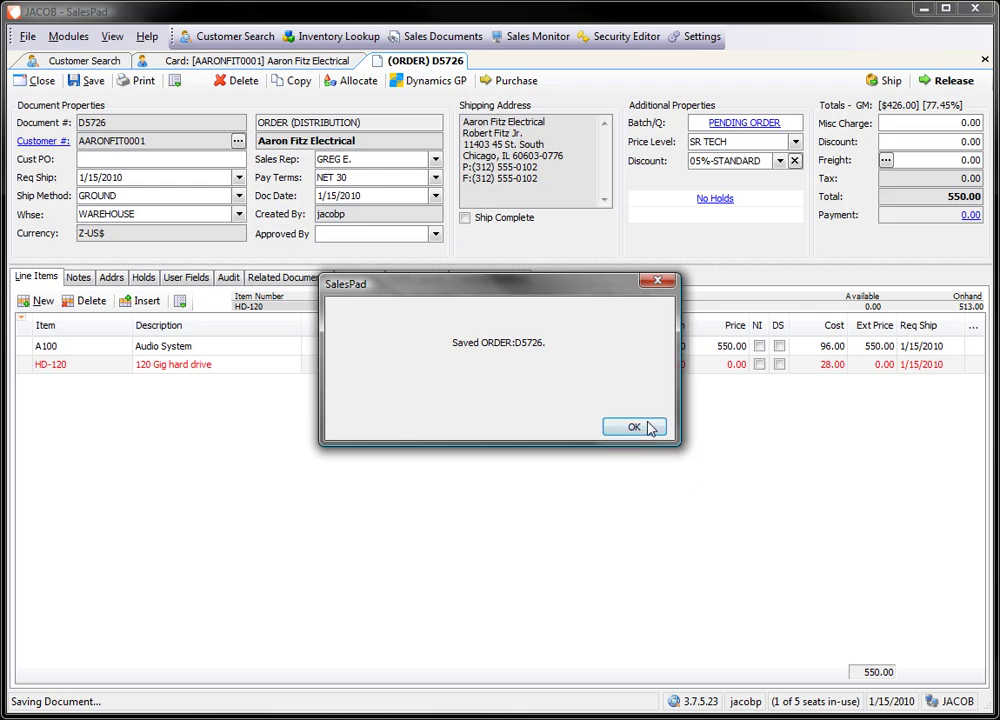
click(634, 427)
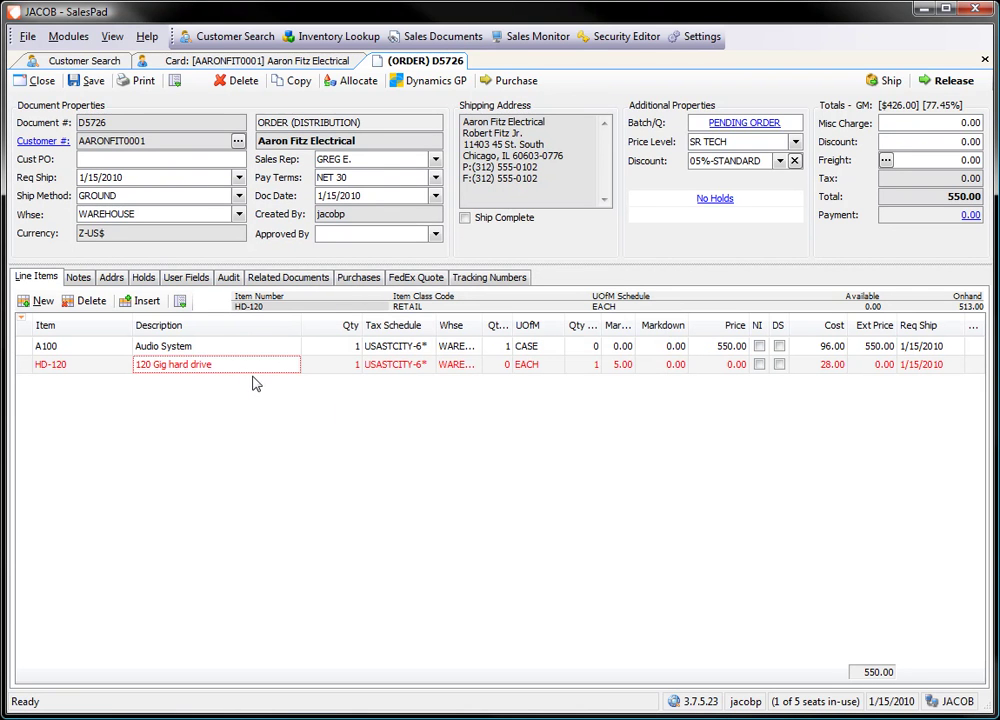
click(953, 84)
click(554, 428)
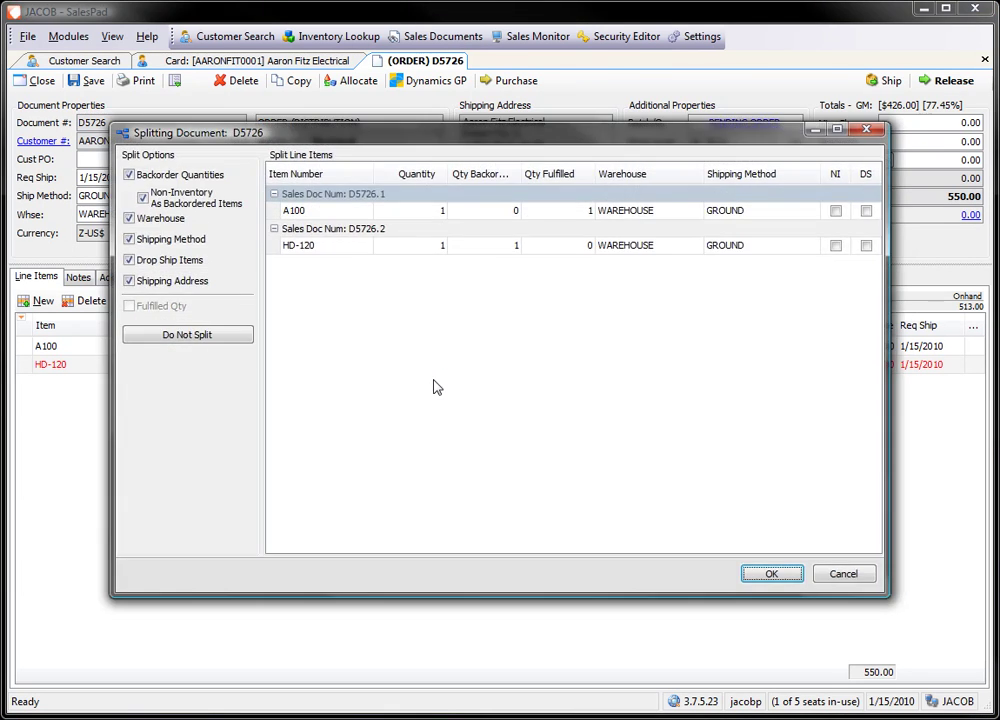
click(772, 575)
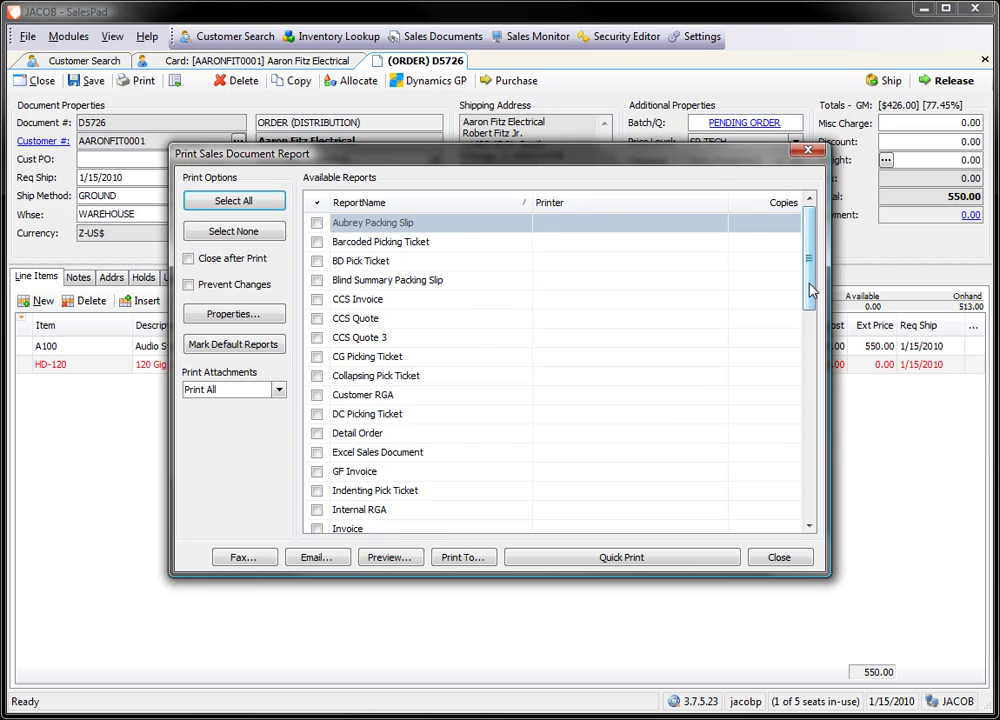
- Preview the Picking Ticket report for the released order
scroll(810, 288, down, 1)
scroll(812, 274, up, 1)
drag(812, 282, 815, 381)
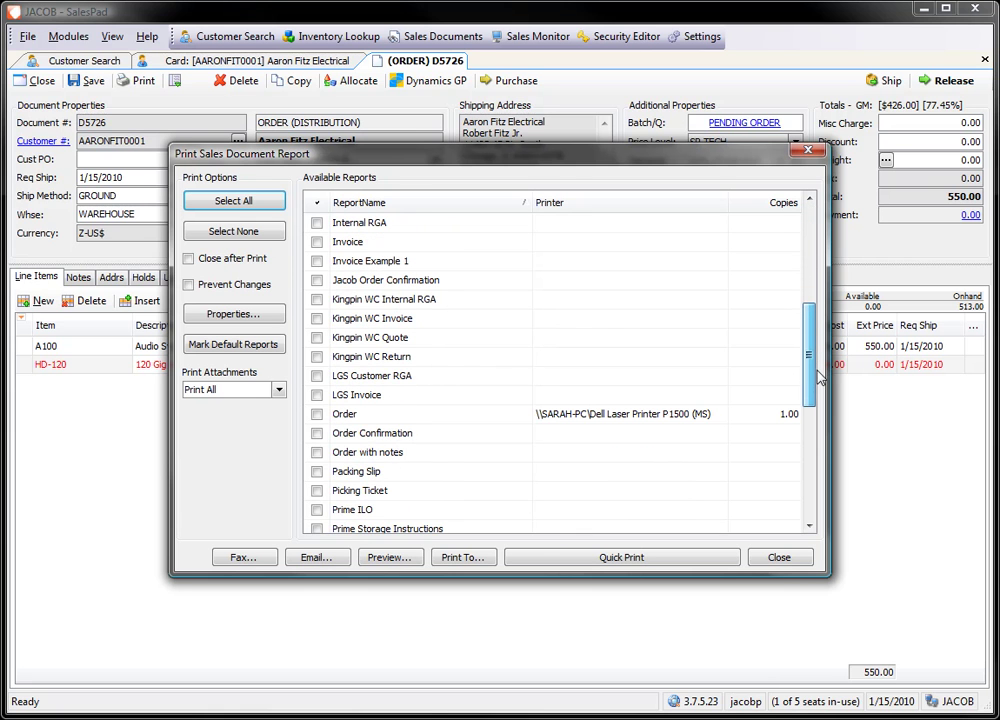
click(360, 490)
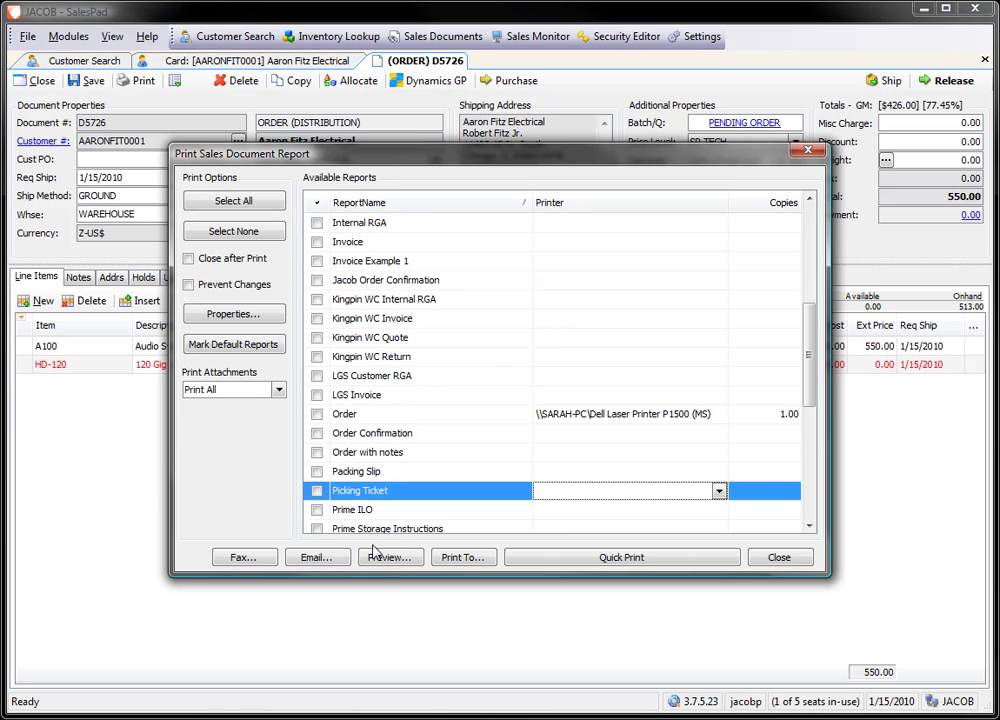
click(392, 557)
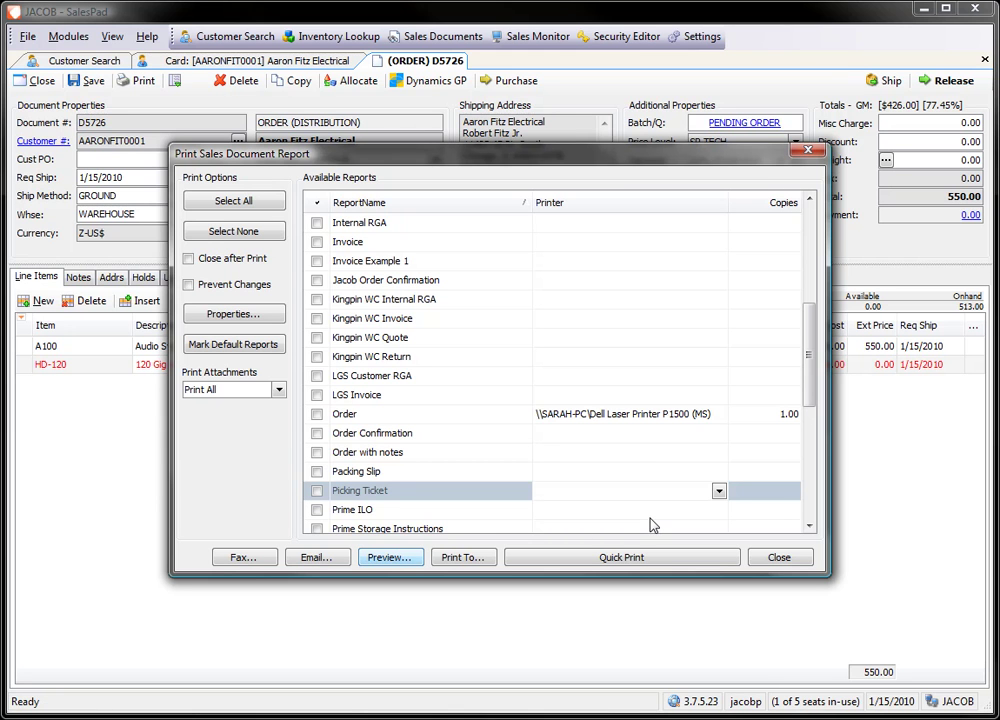
click(375, 558)
- Close the report printing dialog and acknowledge the release summary for the split documents
click(799, 563)
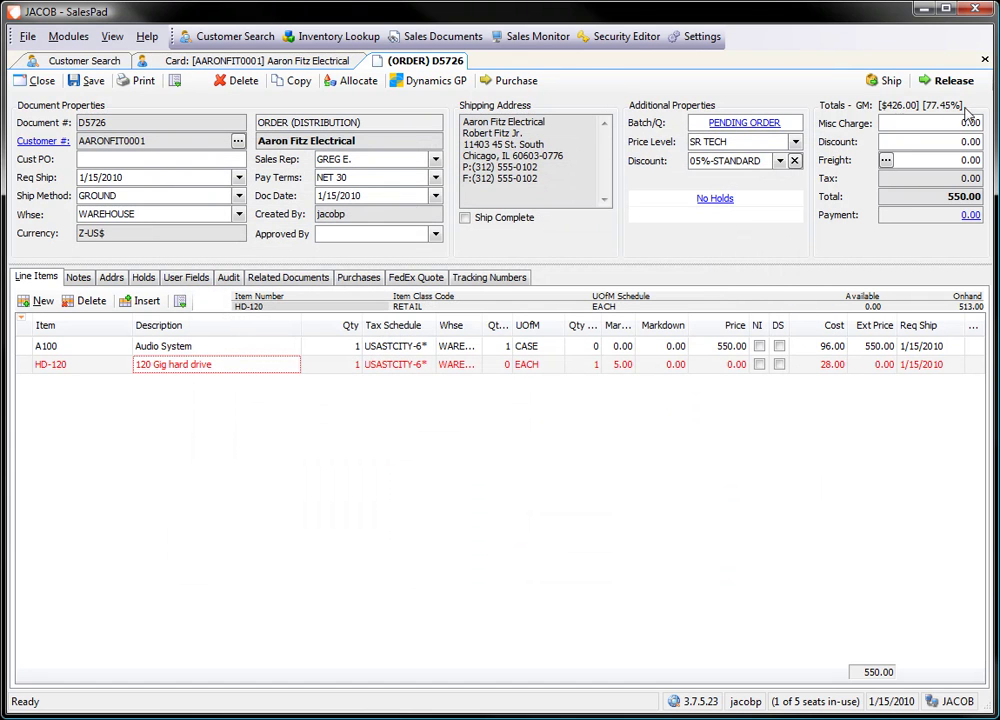
click(38, 80)
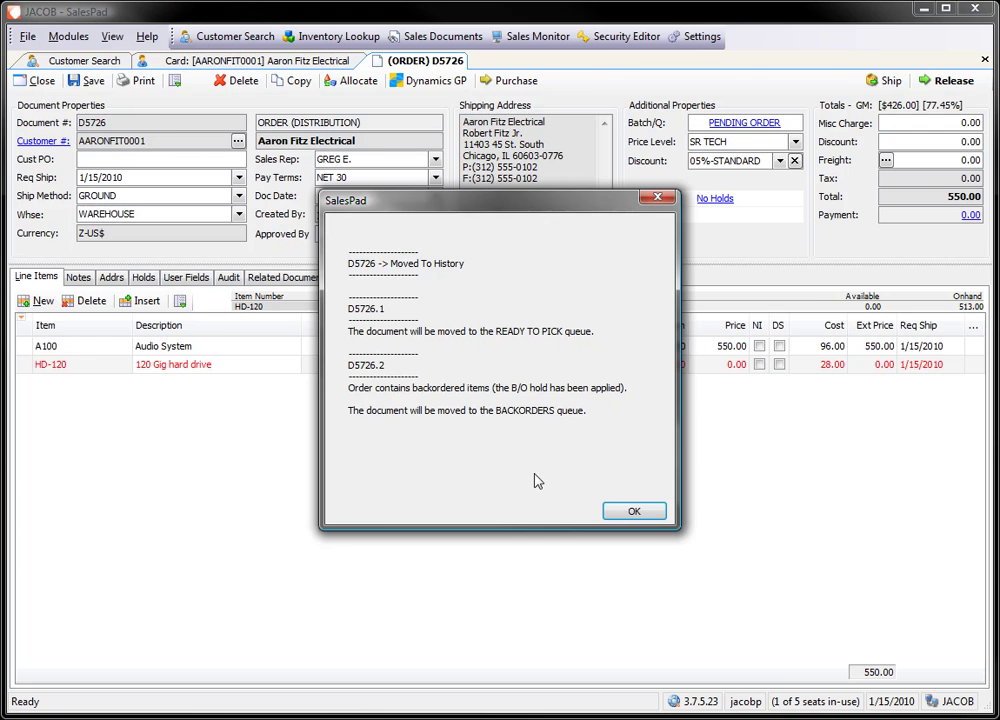
click(622, 515)
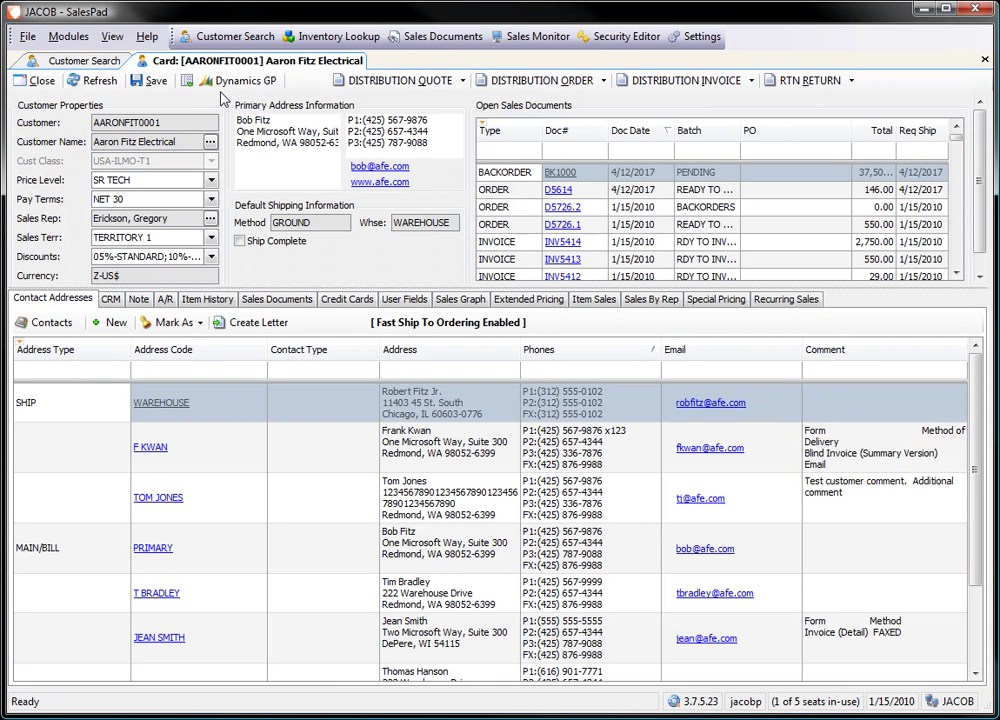
- Open Workflow Setup to view the queues and rules of the DISTRIBUTION order type
click(68, 36)
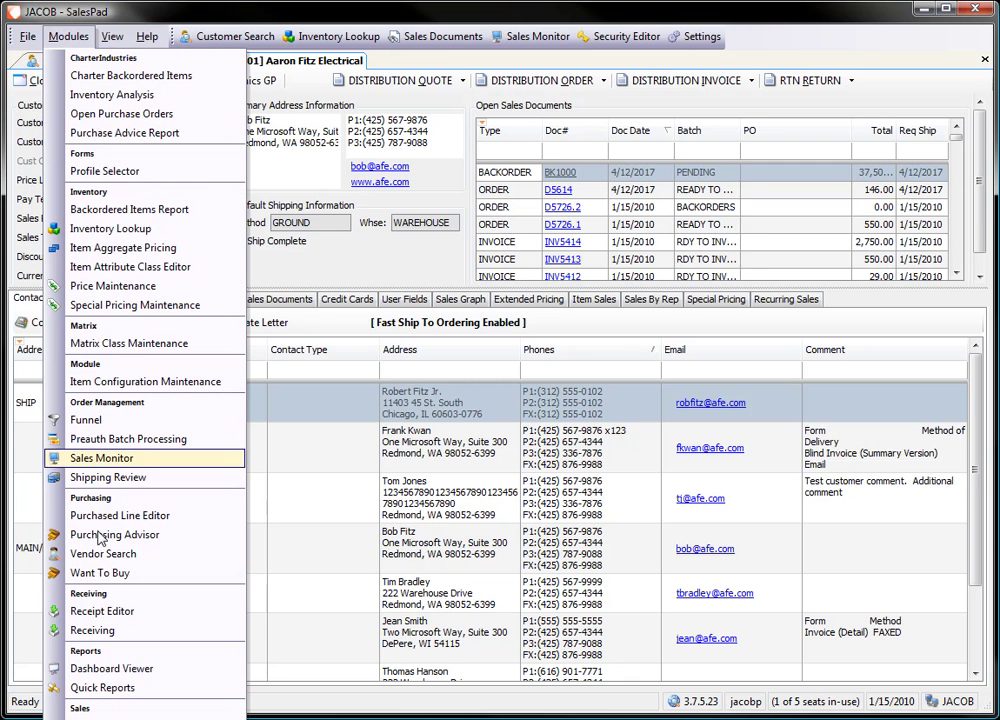
scroll(145, 400, down, 5)
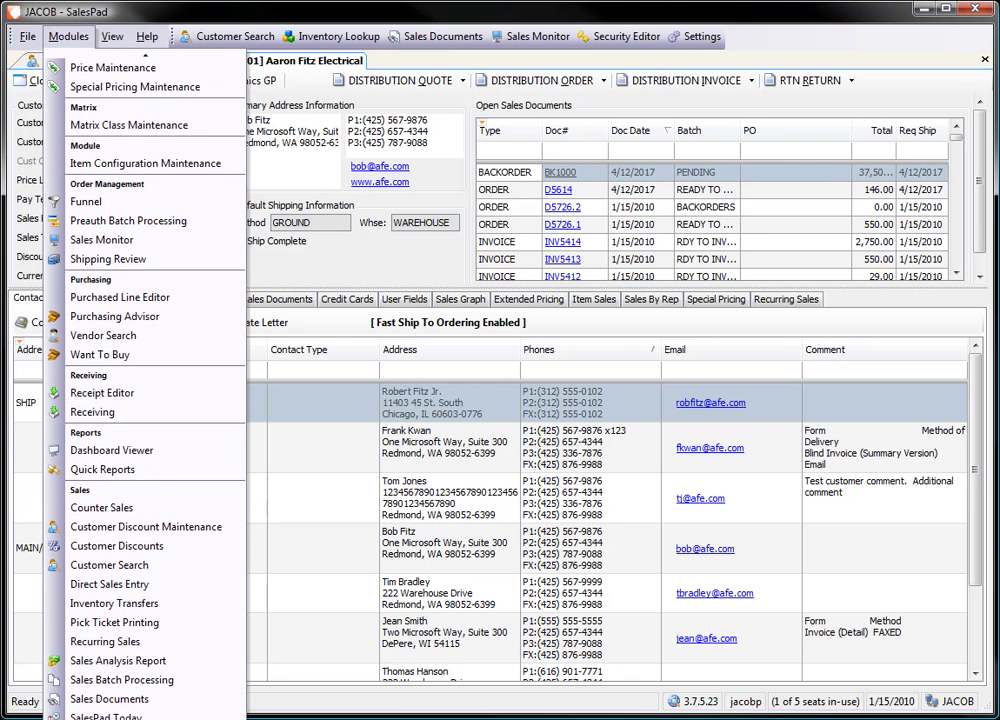
scroll(145, 600, down, 3)
click(110, 690)
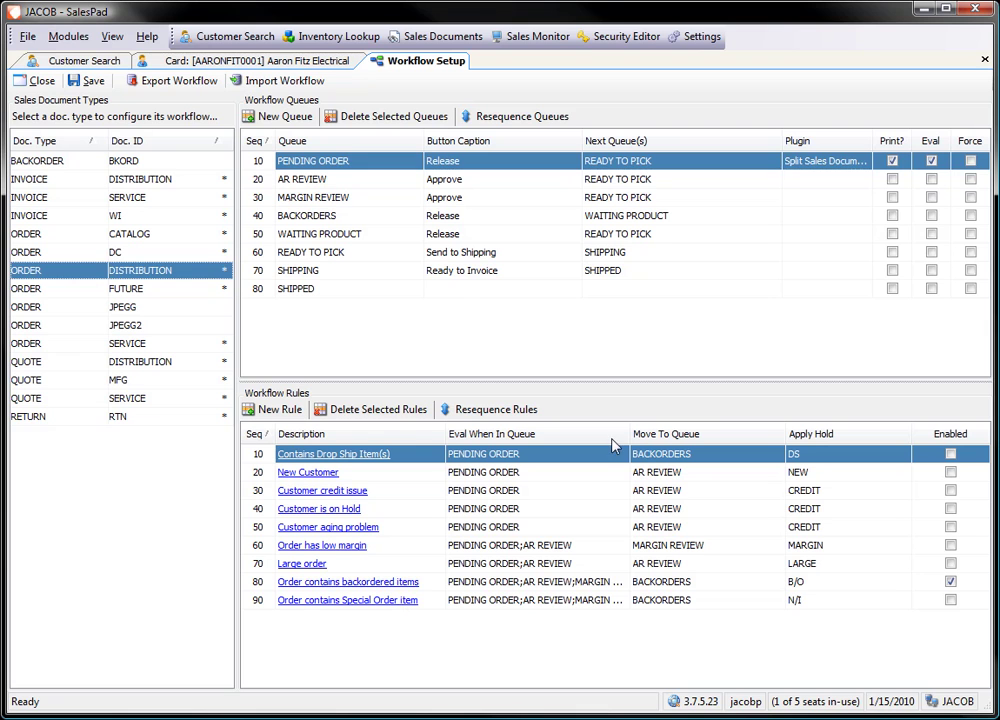
- Add a workflow queue named PRINT+ with READY TO PICK as its next queue and printing enabled
click(278, 116)
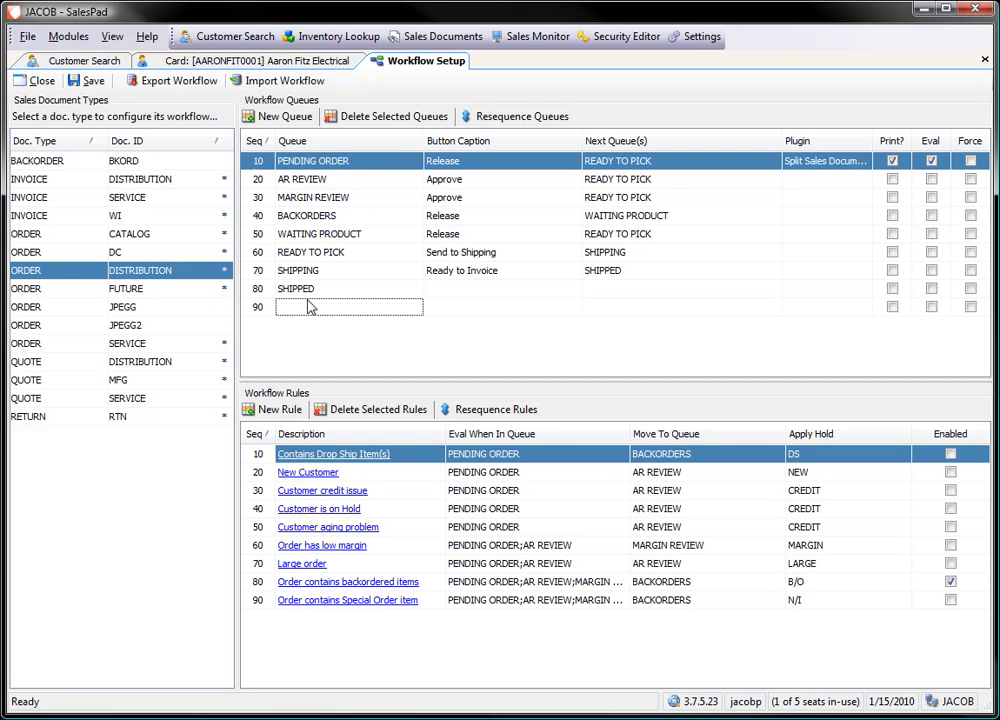
click(310, 306)
text(PRINT)
key(Tab)
key(Tab)
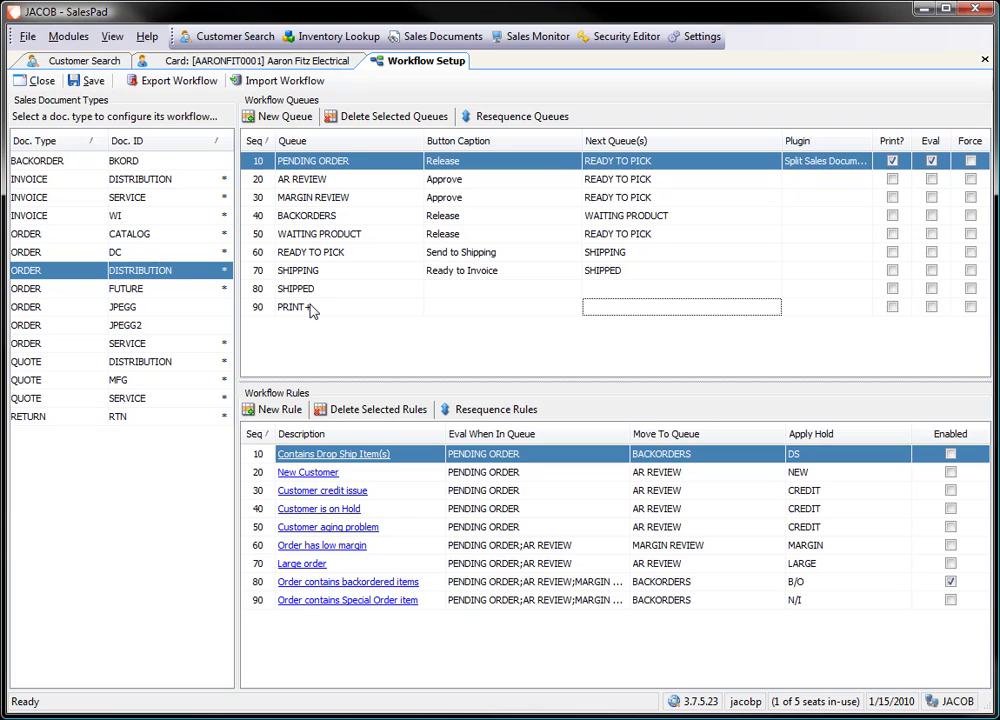
text(READY TO PICK)
click(892, 308)
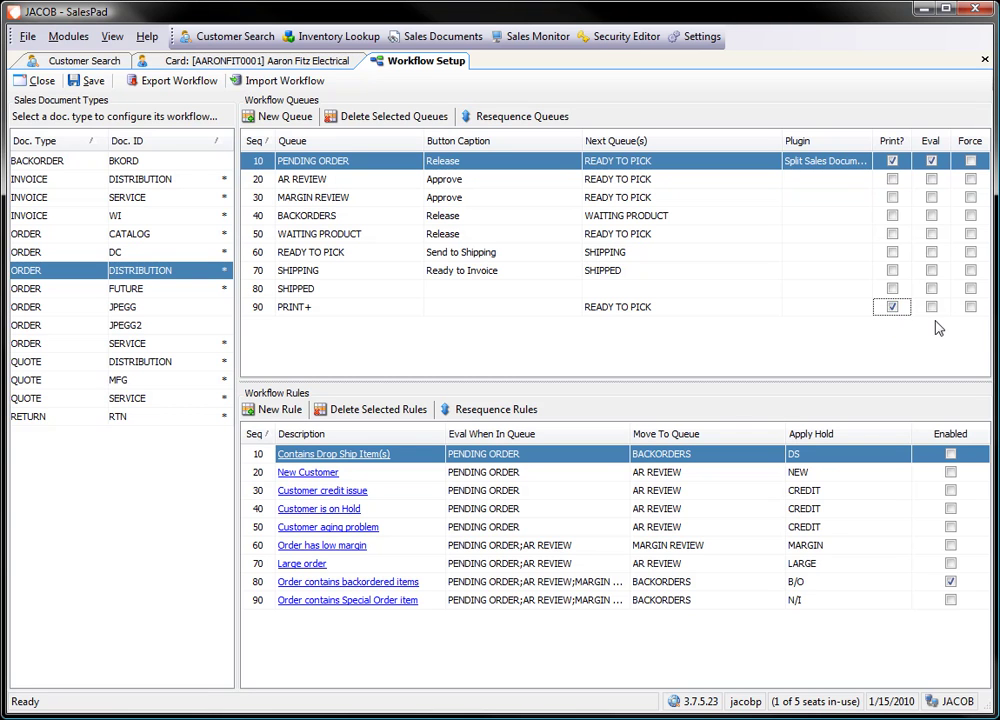
click(932, 308)
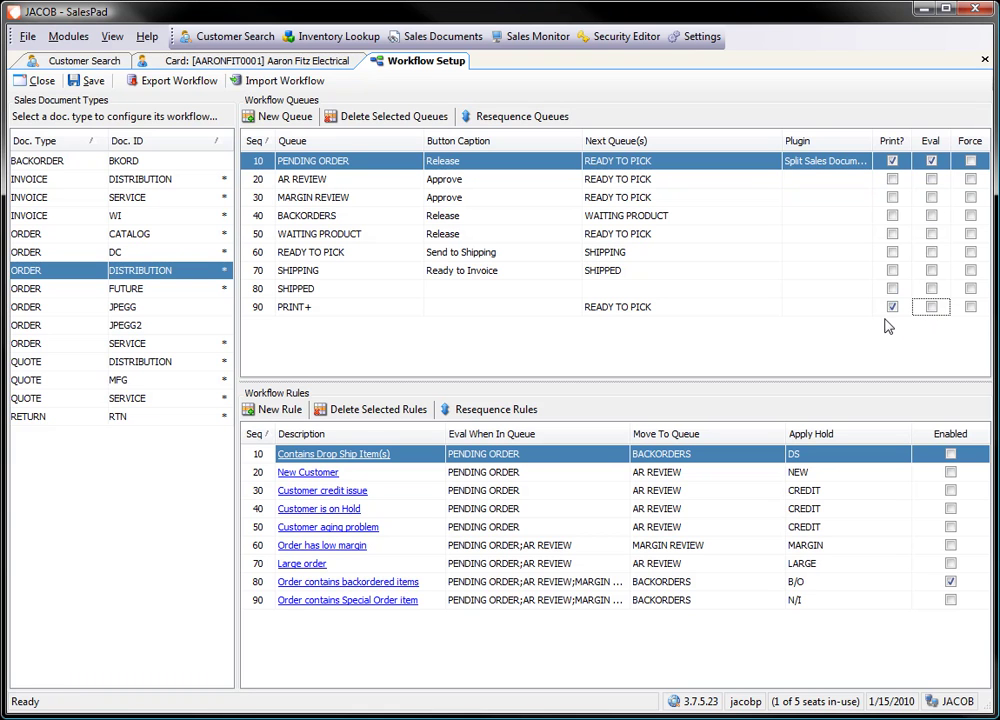
- Disable printing on the PENDING ORDER queue, set its next queue to PRINT+, and save the workflow
click(892, 161)
click(719, 160)
drag(719, 160, 453, 165)
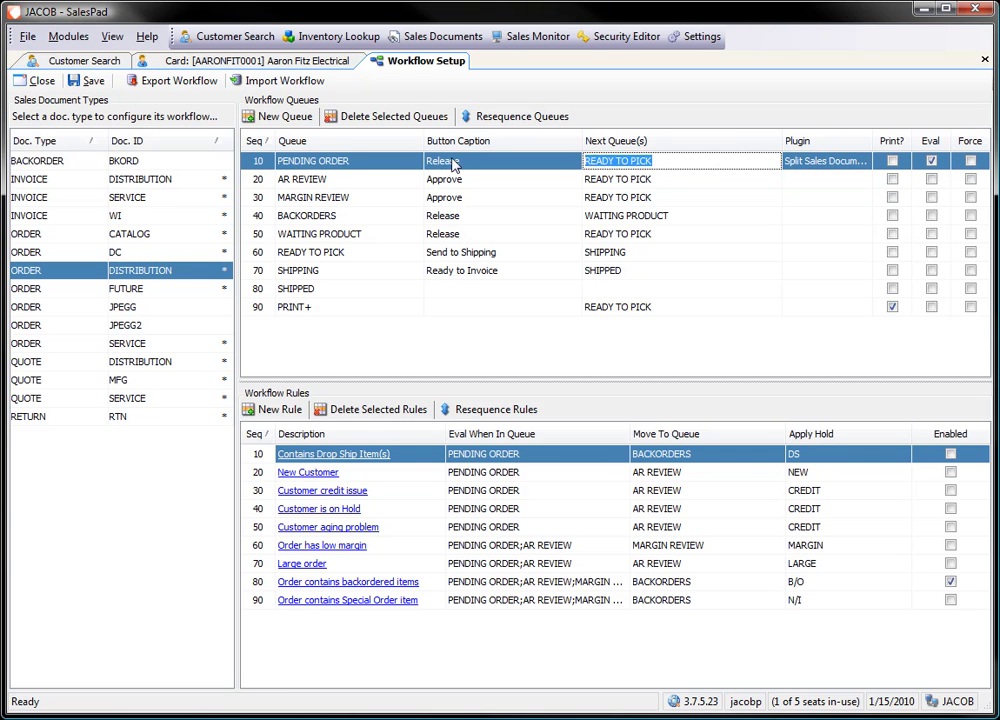
text(PRINT+)
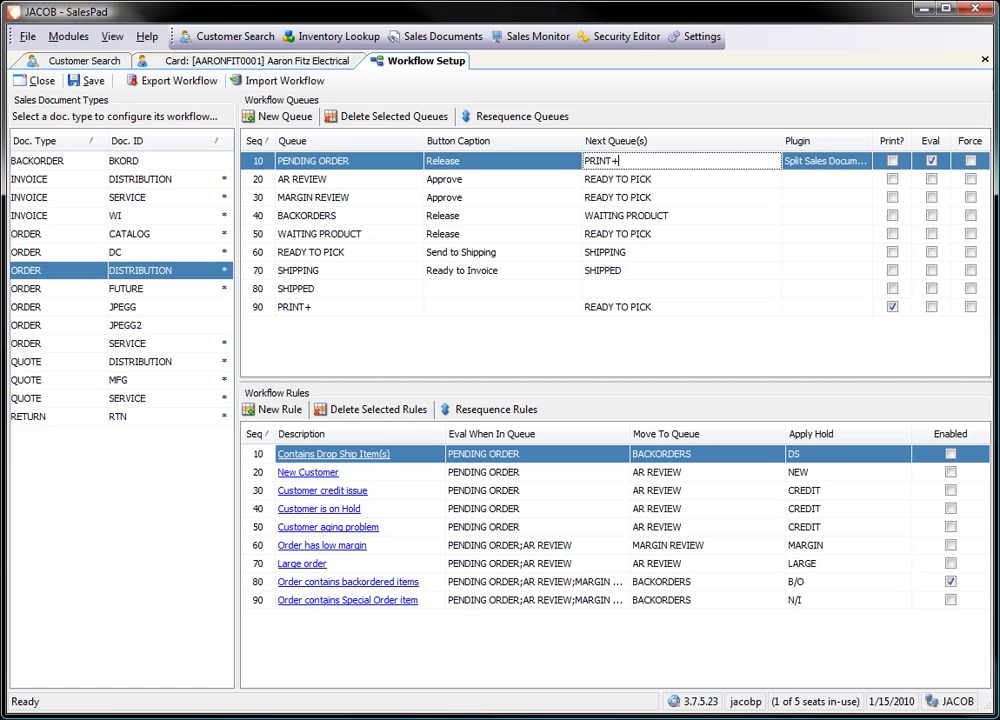
click(930, 159)
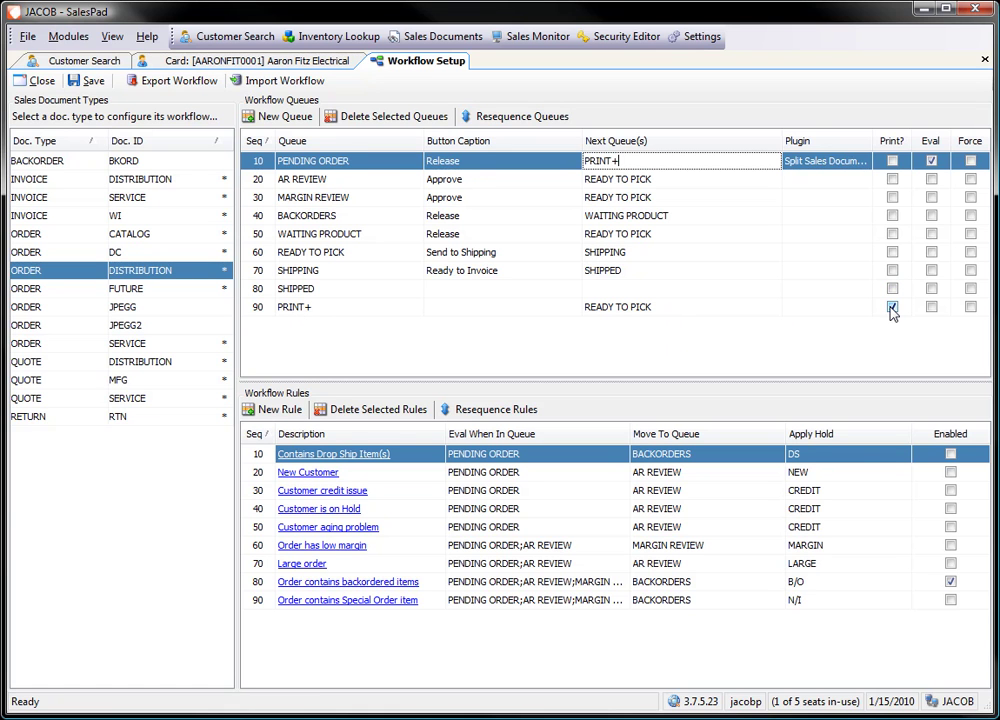
click(85, 80)
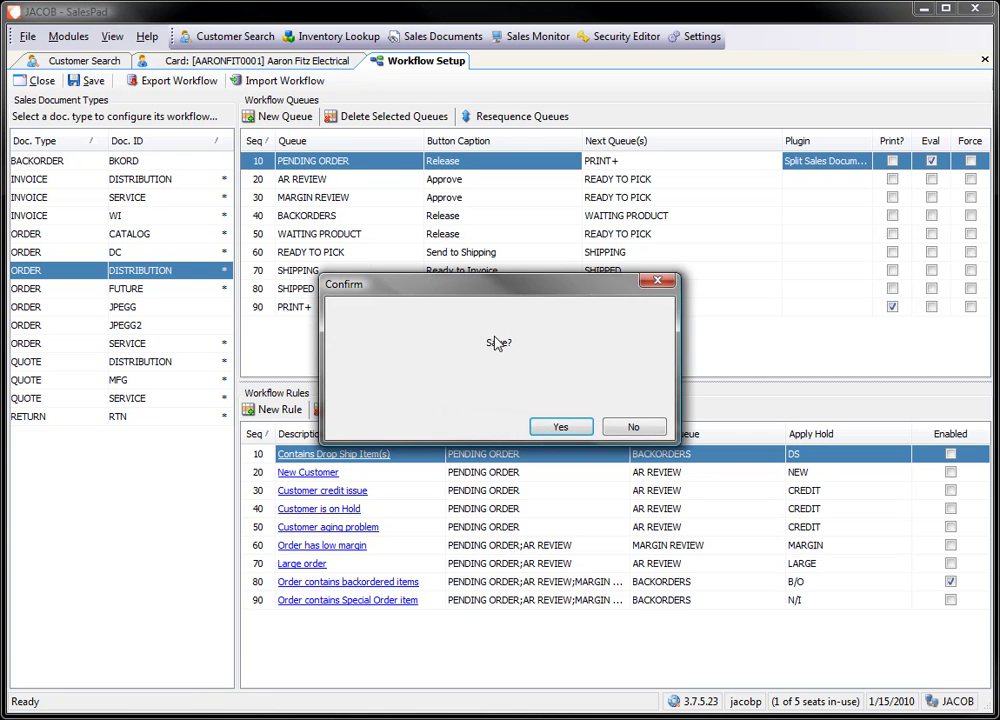
click(563, 427)
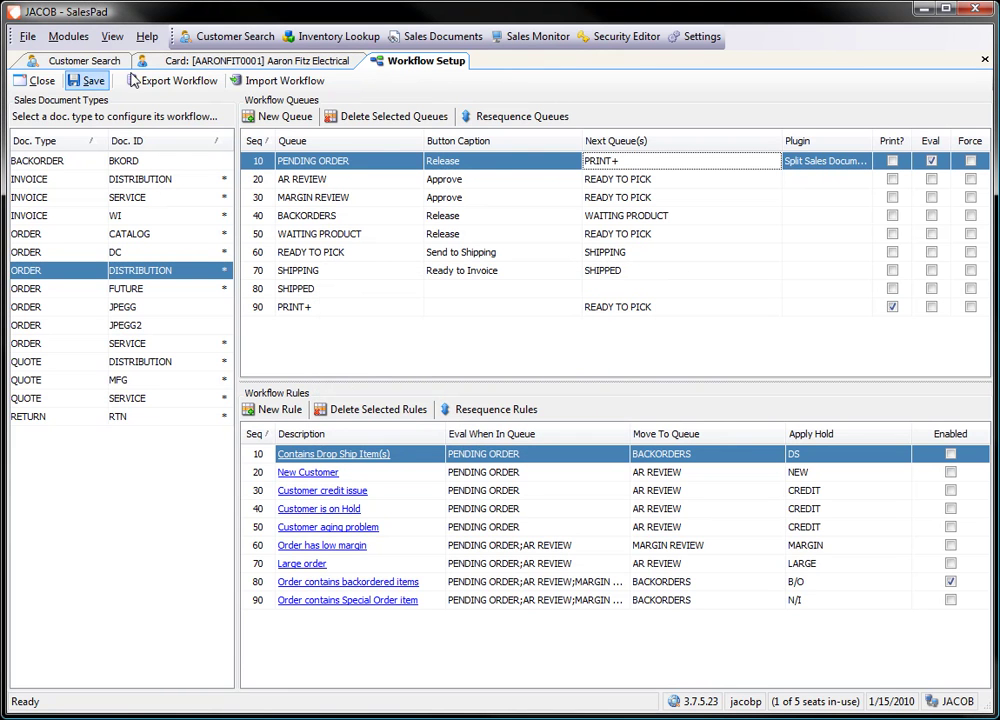
- Create another distribution order from the Aaron Fitz Electrical card with line items A100 and HD-120
click(180, 60)
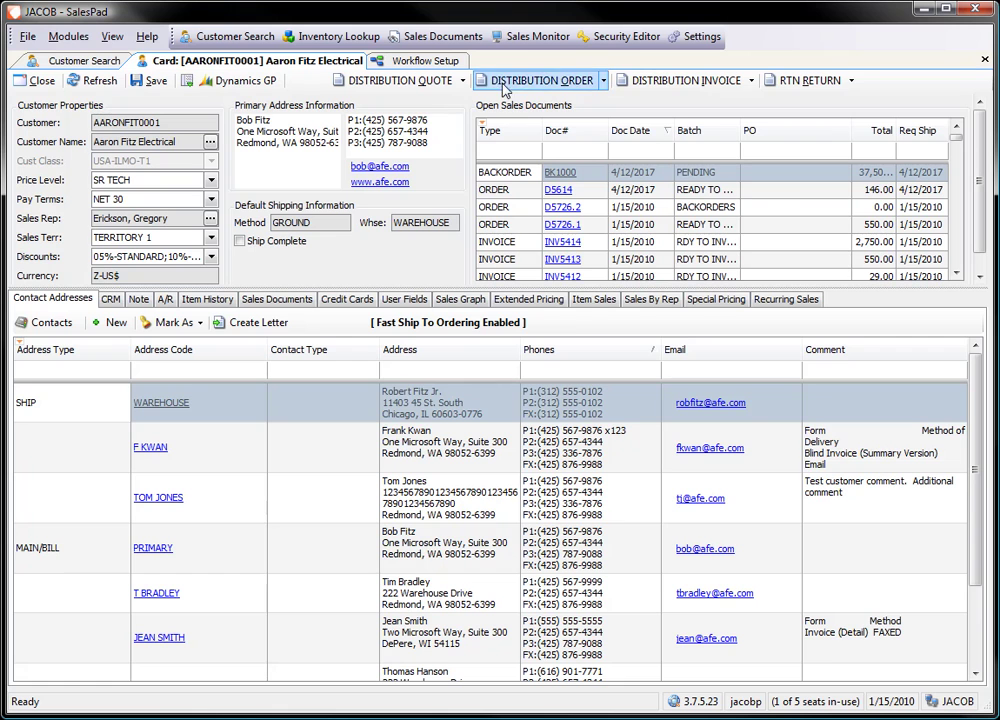
click(540, 81)
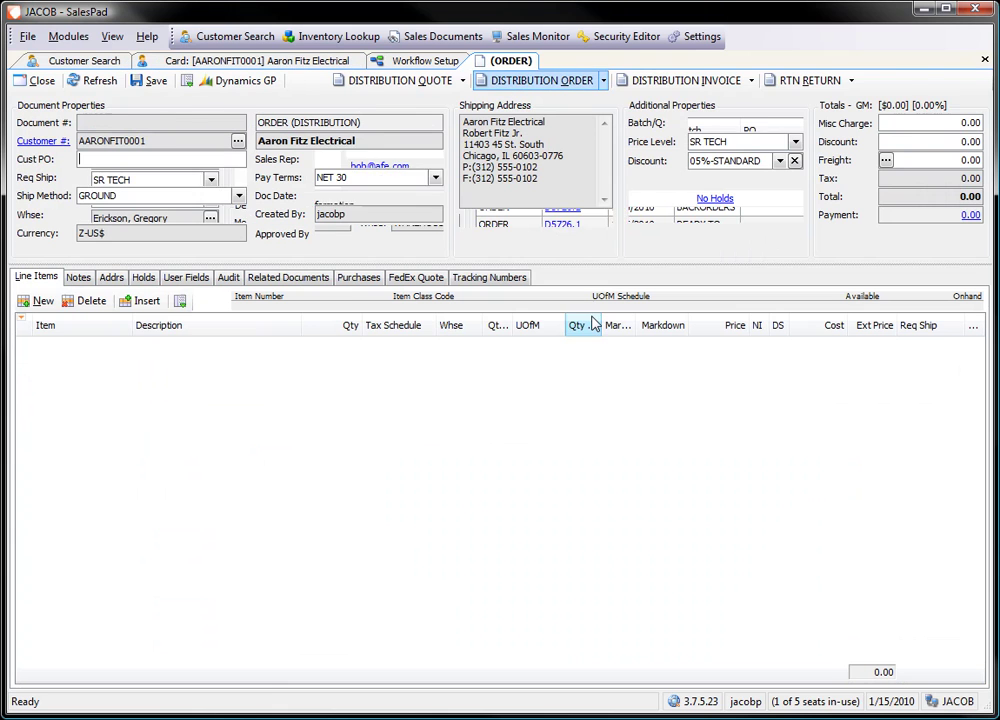
click(33, 302)
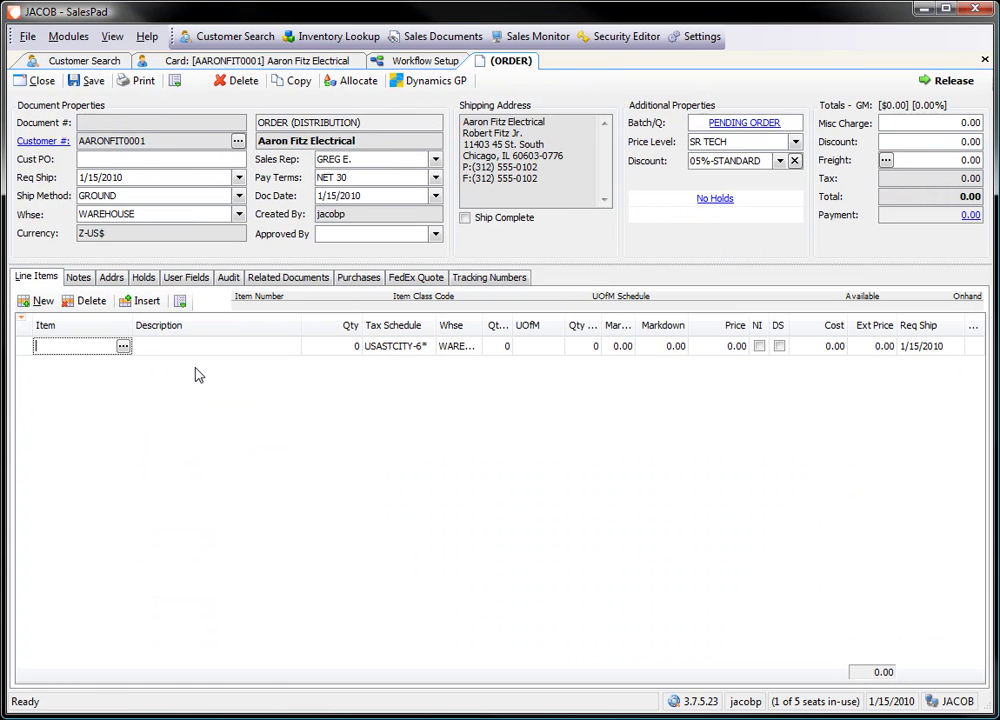
key(Tab)
click(44, 302)
text(HD-120)
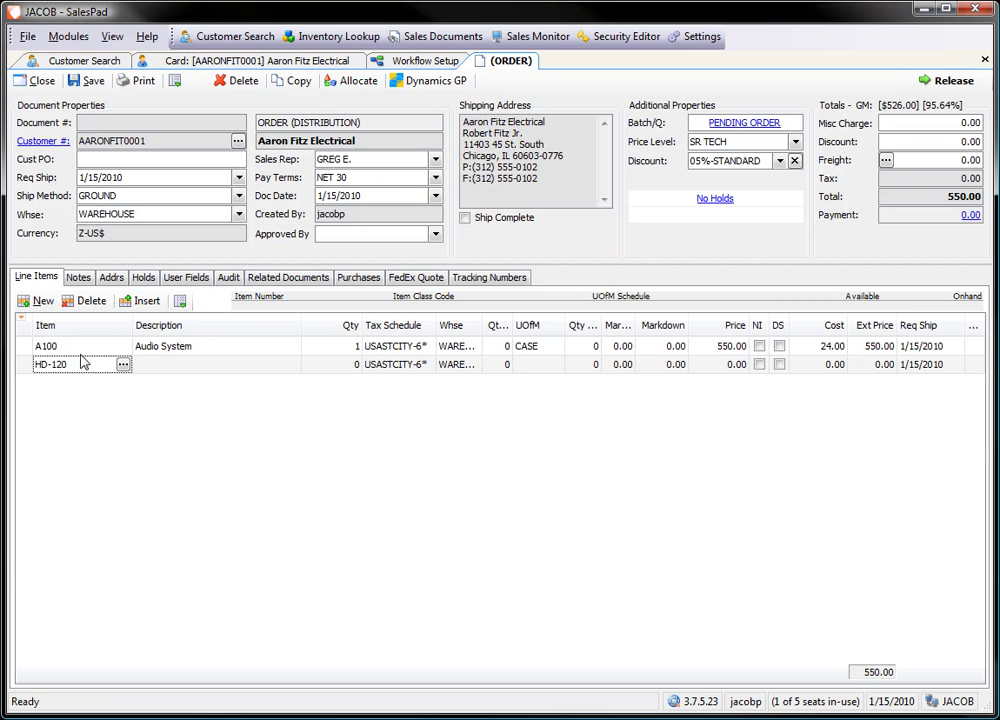
key(Tab)
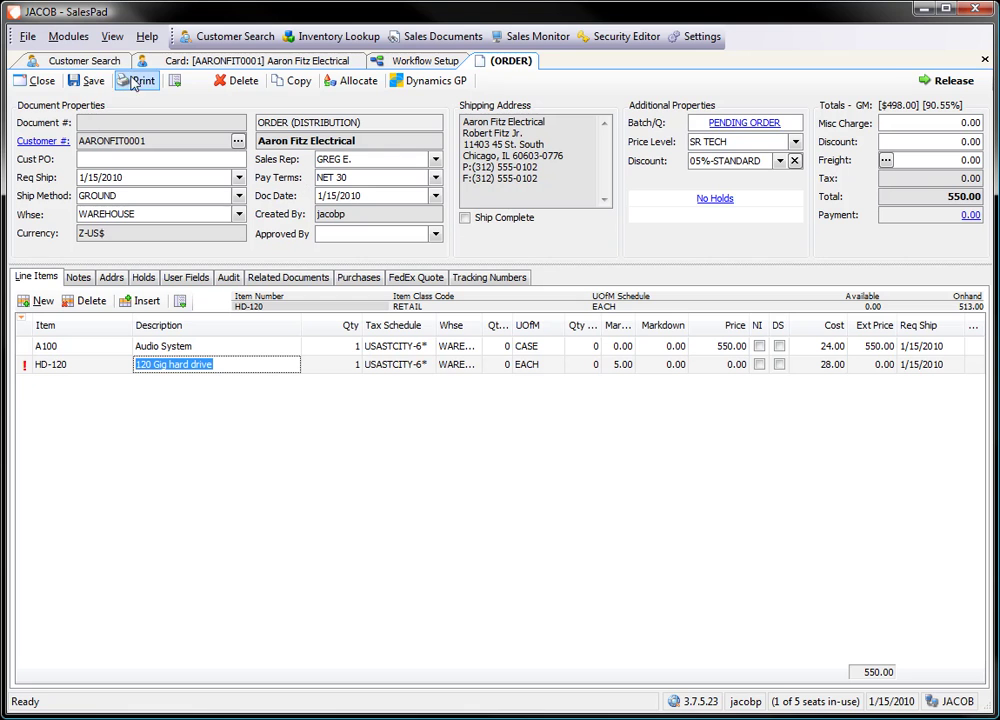
- Save and release the new order, accepting the proposed split of A100 and the backordered HD-120 into separate documents
click(88, 80)
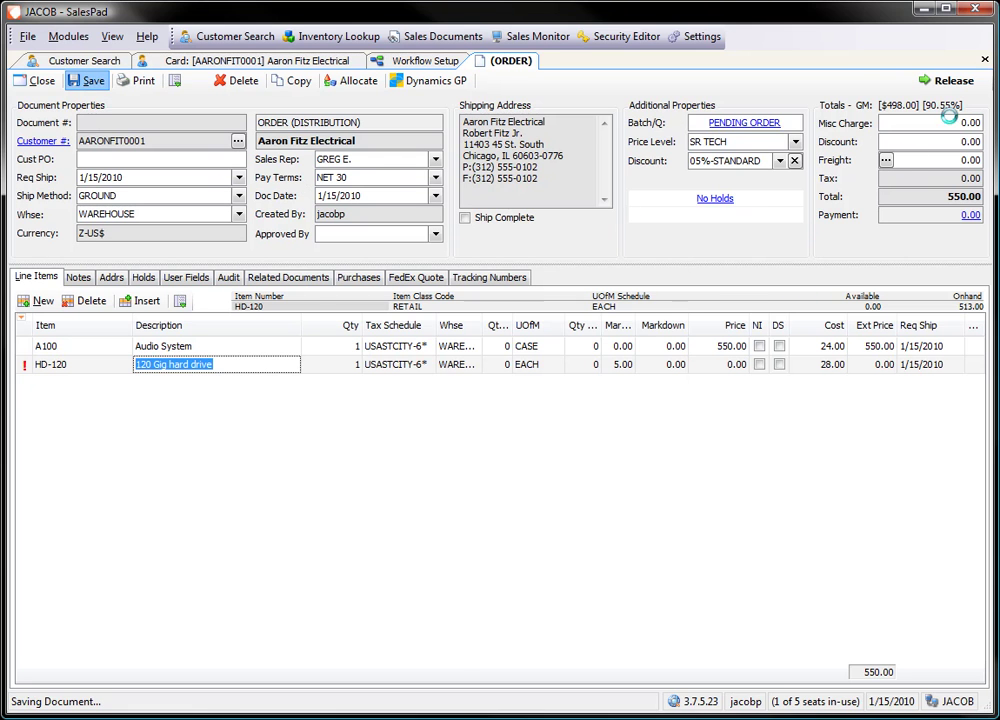
click(634, 426)
click(950, 80)
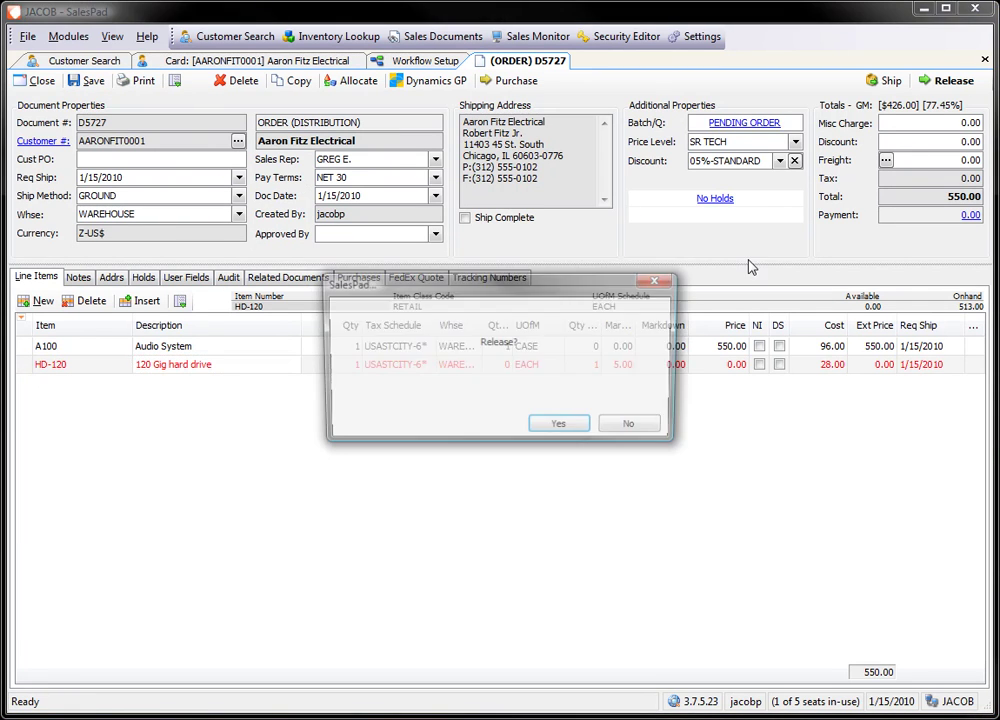
click(560, 426)
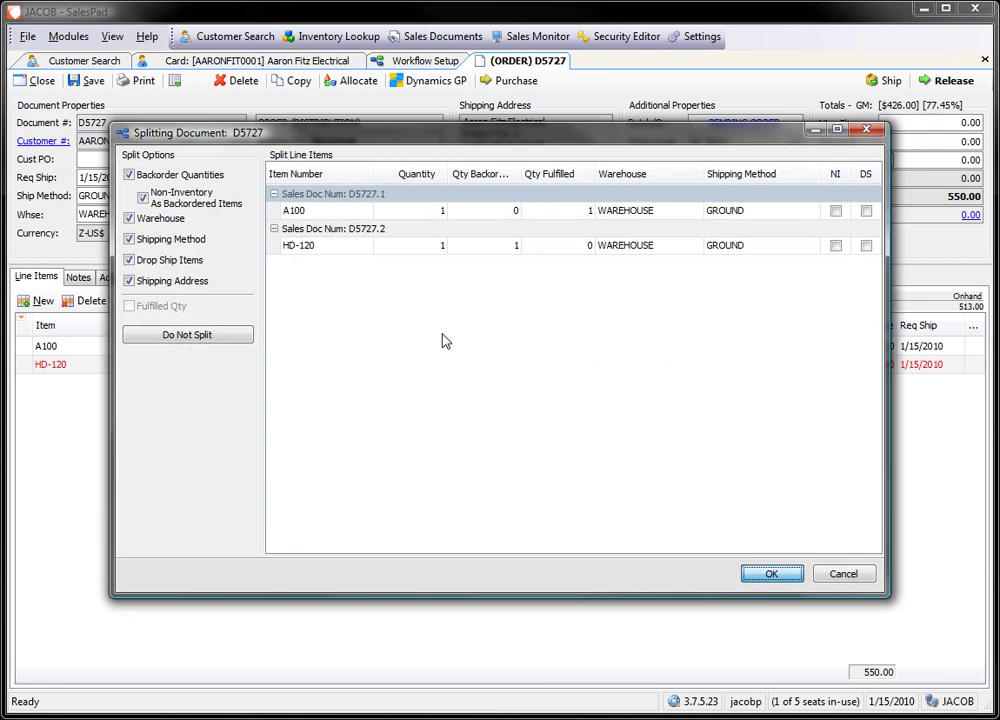
key(Return)
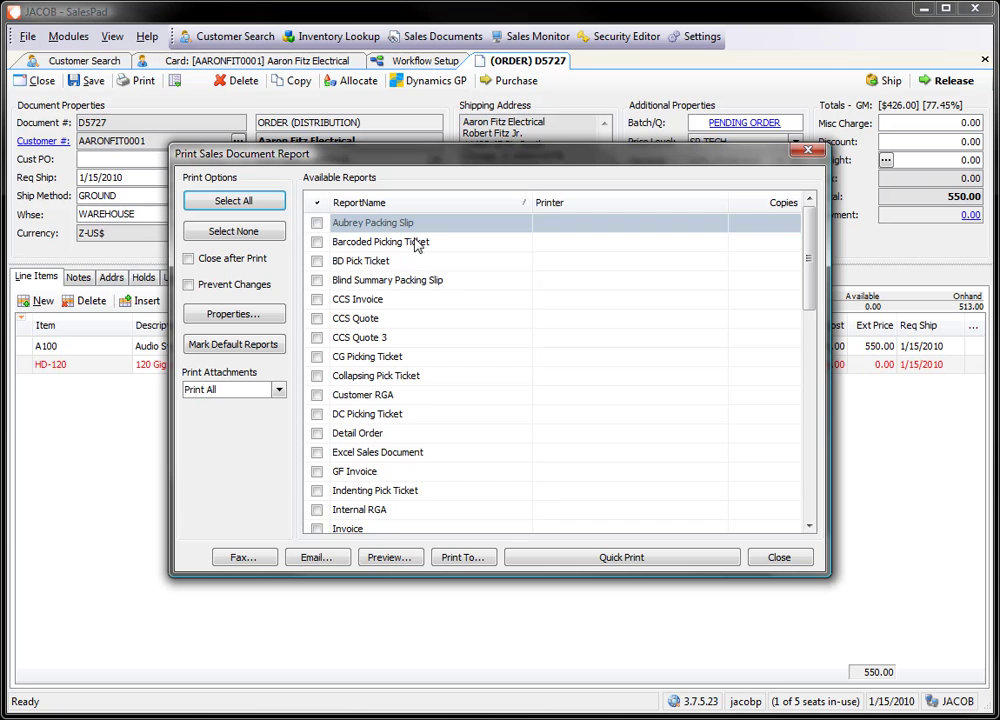
- Preview the Picking Ticket report for the split order and finish the release, closing the report selection and the workflow summary
drag(809, 257, 813, 380)
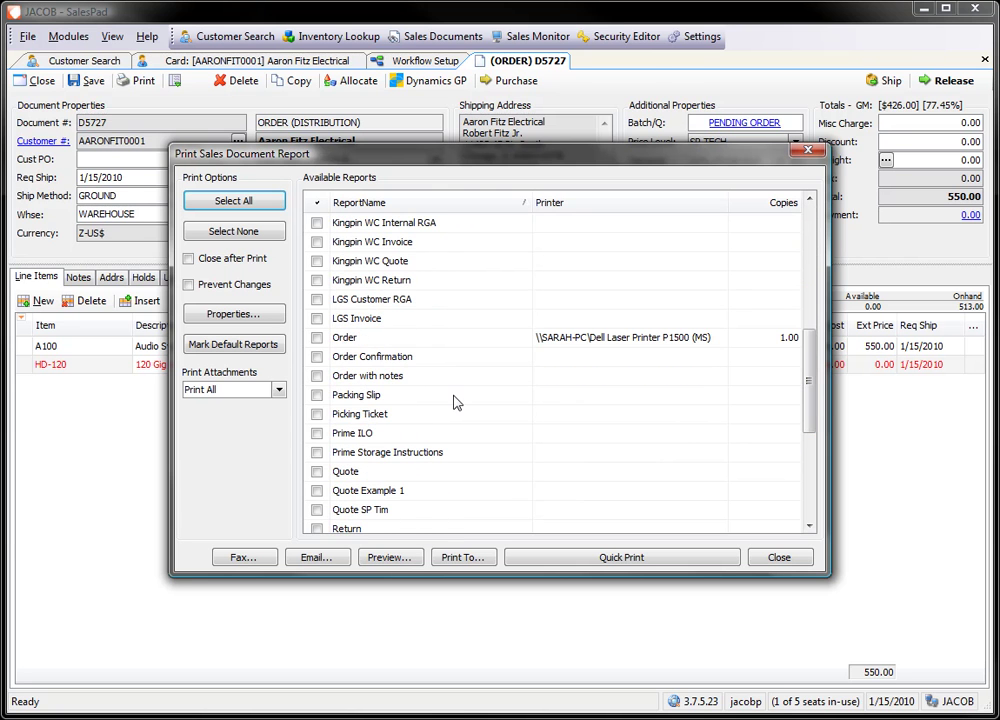
click(370, 418)
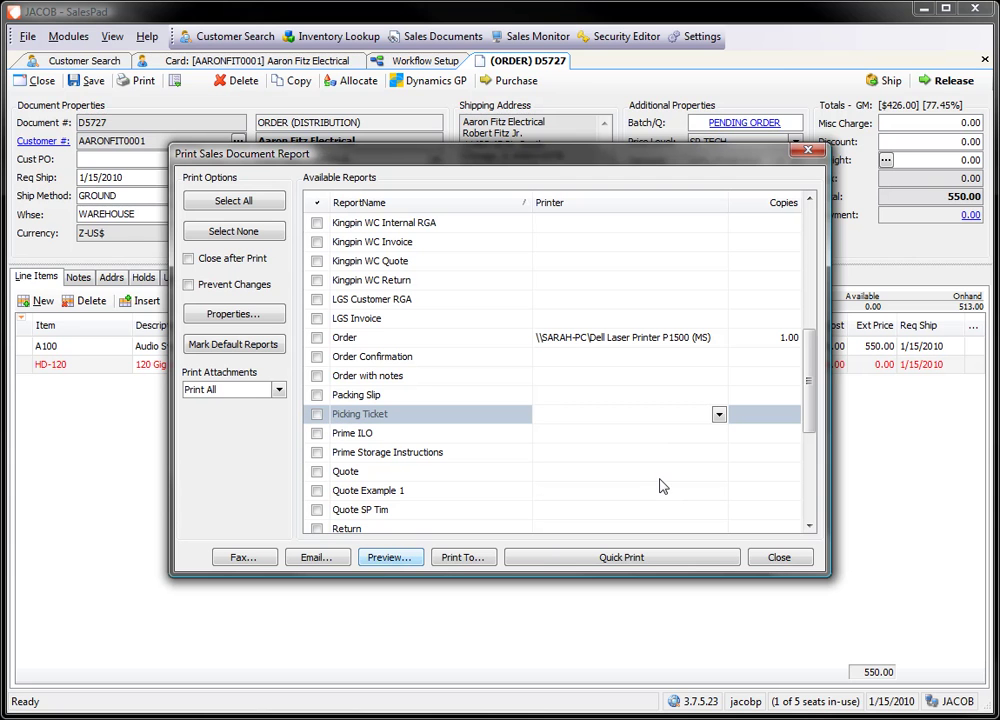
key(space)
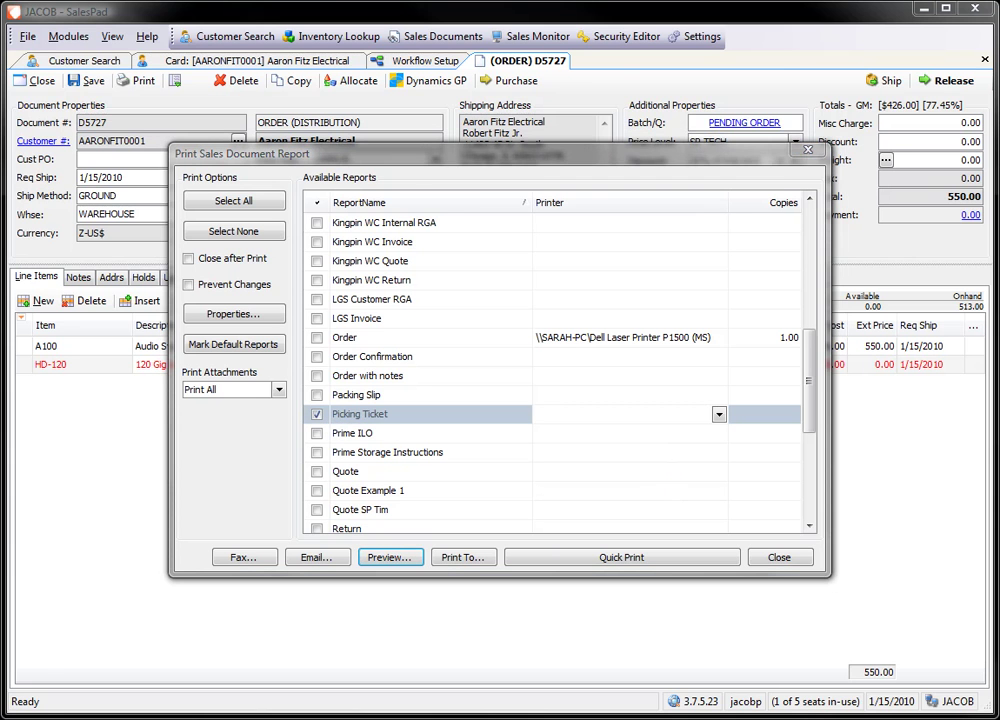
click(389, 557)
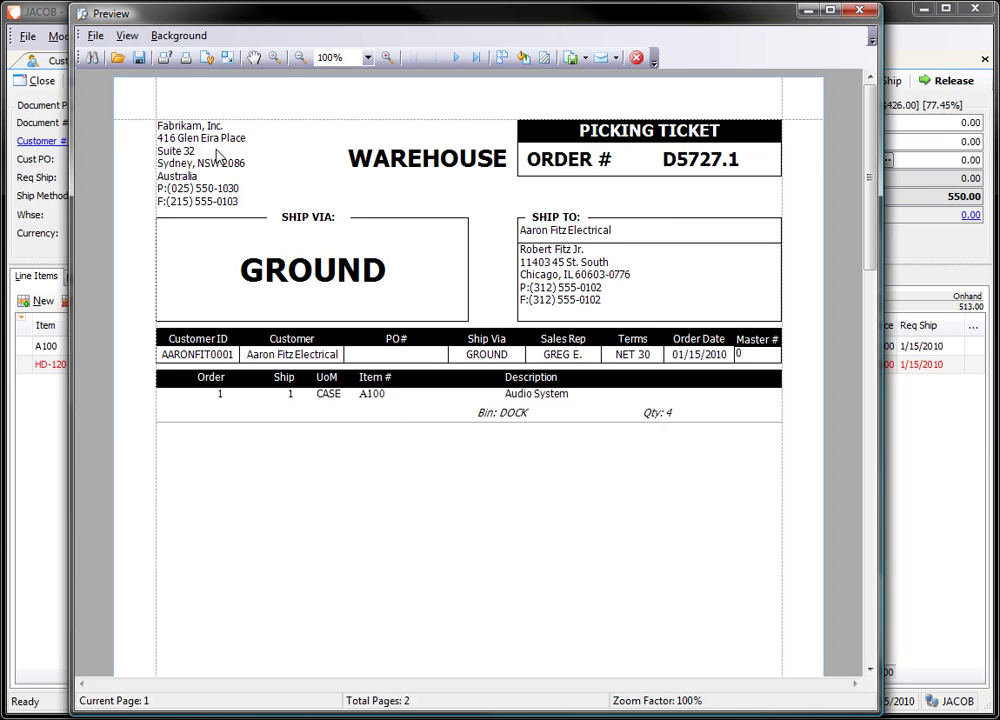
click(857, 10)
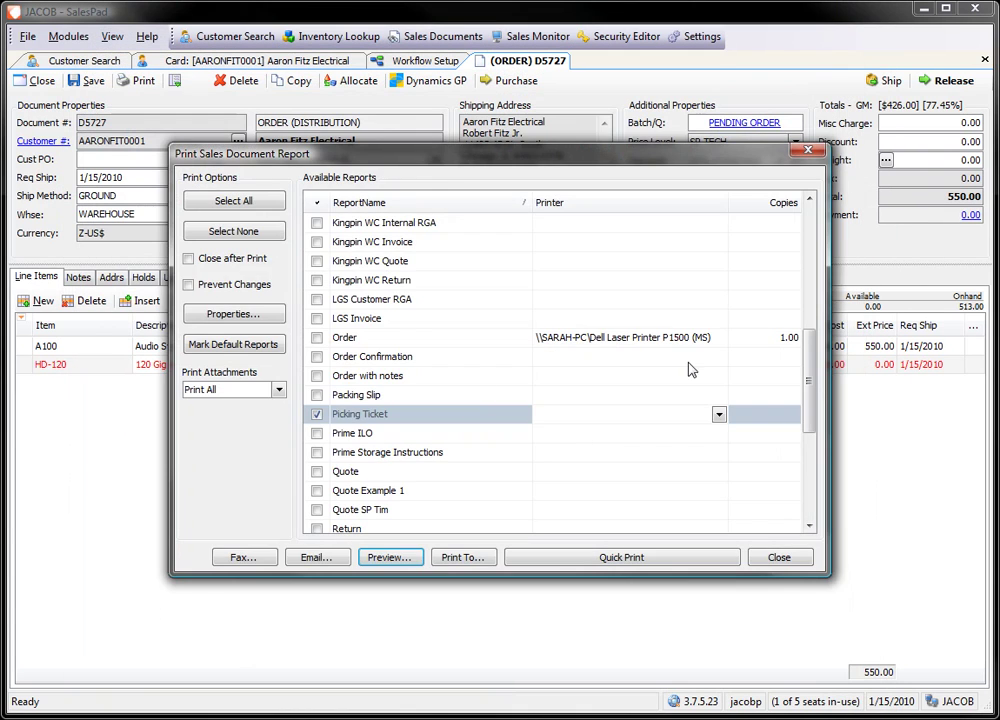
click(783, 566)
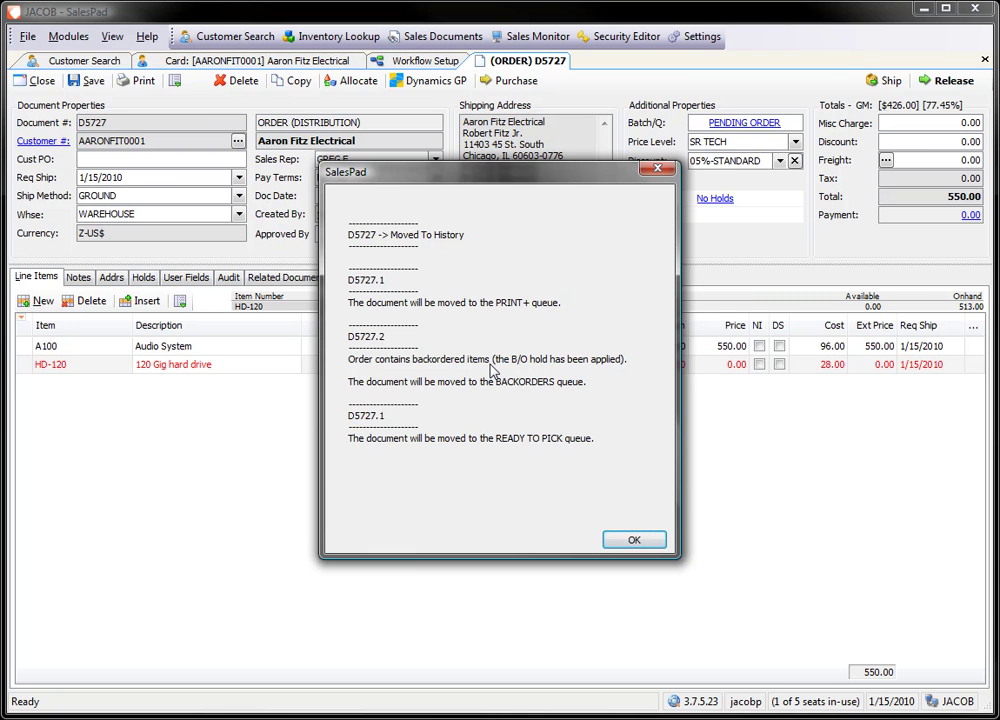
click(643, 544)
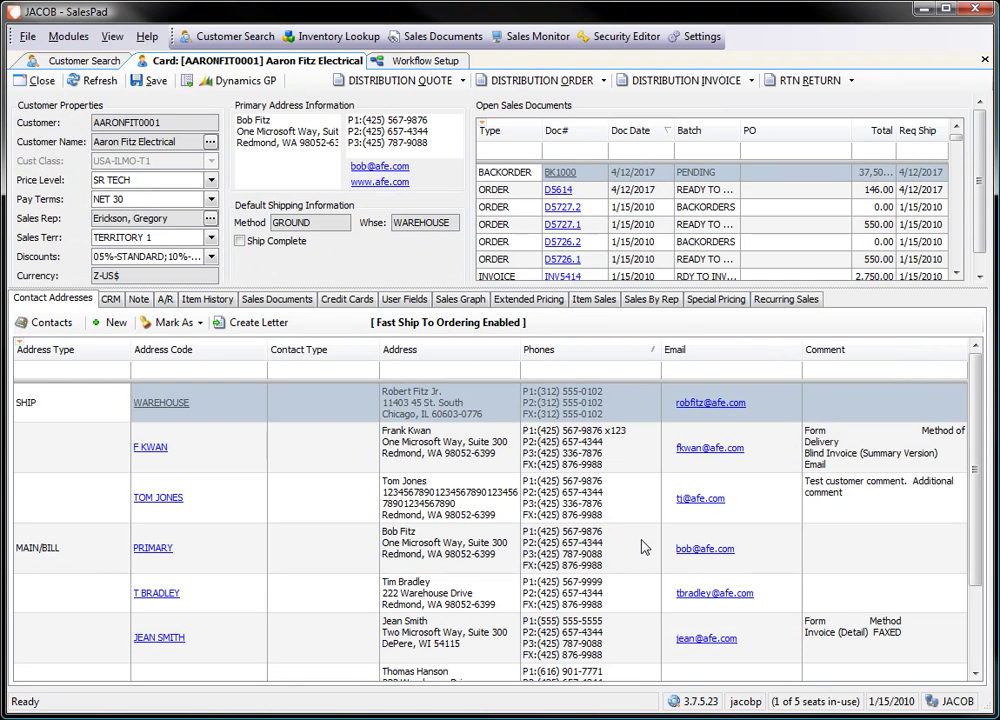